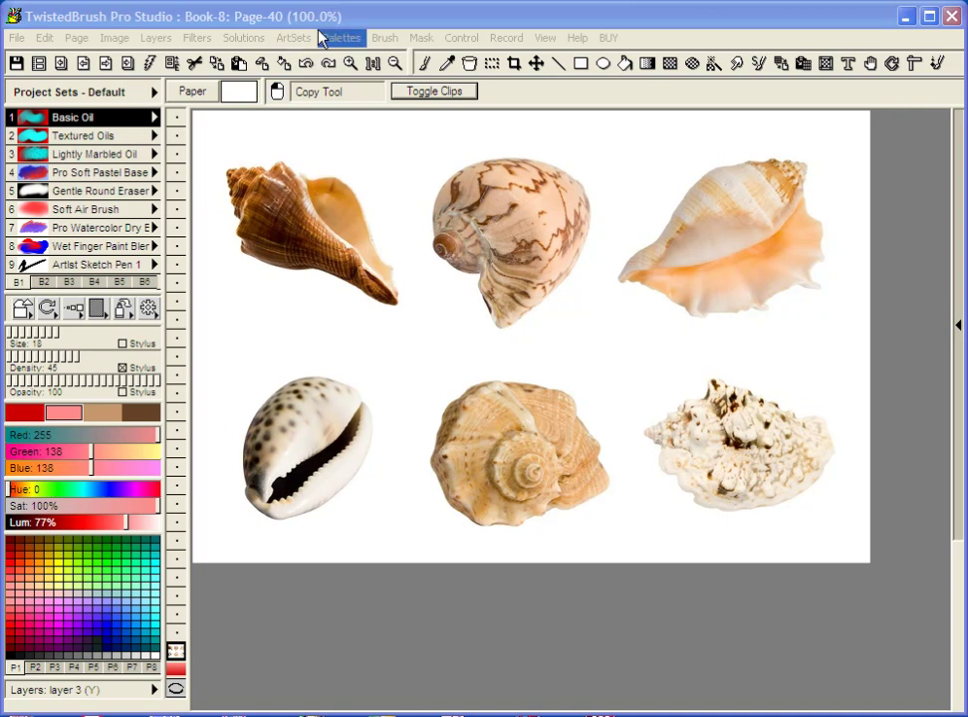
# Step: Try erasing the white background with a fill, adjust its range, then undo it and return to the brush
pyautogui.scroll(2, 338, 167)
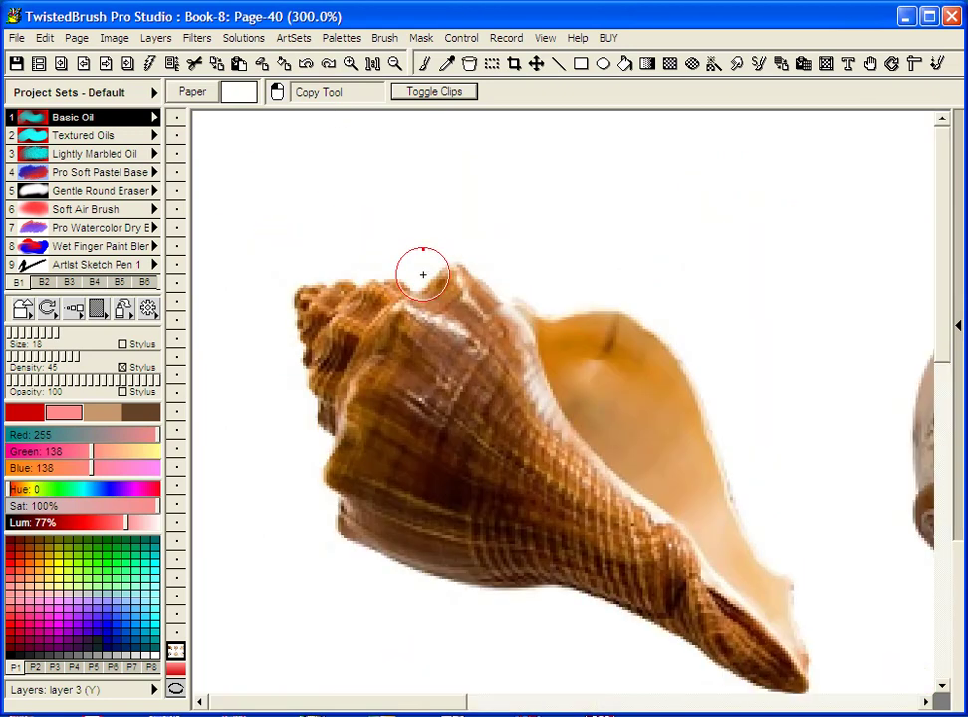
pyautogui.scroll(5, 424, 274)
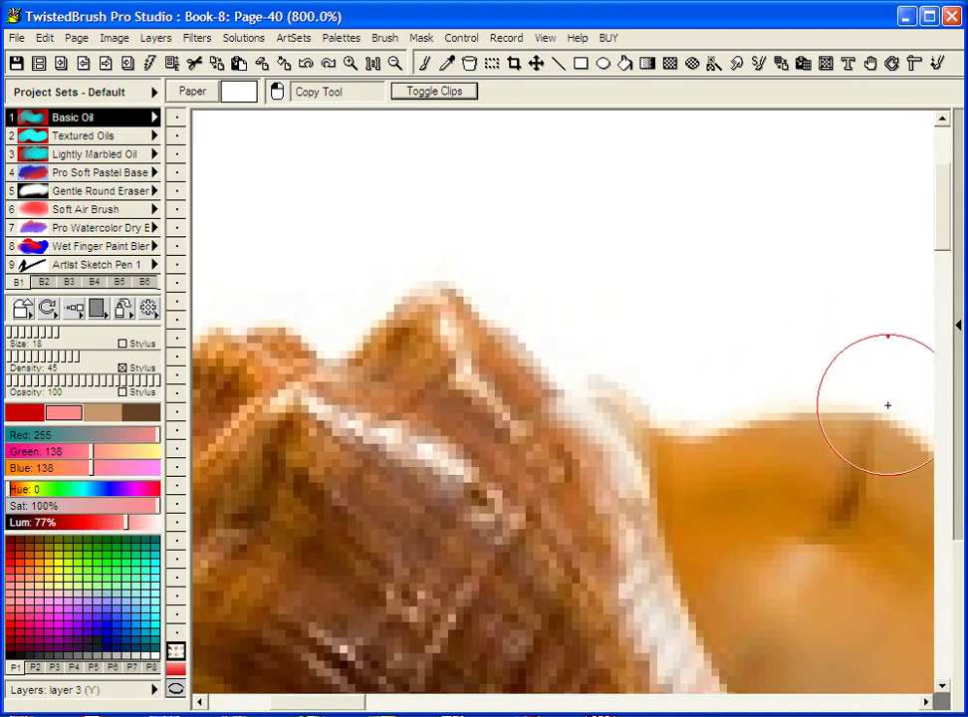
pyautogui.click(372, 64)
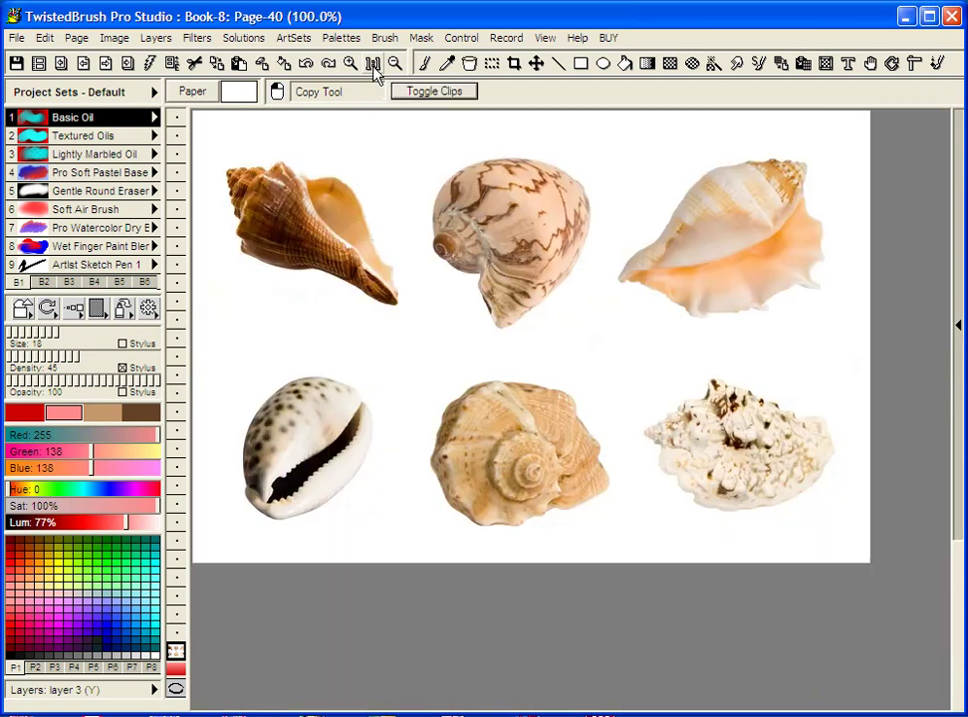
pyautogui.click(627, 64)
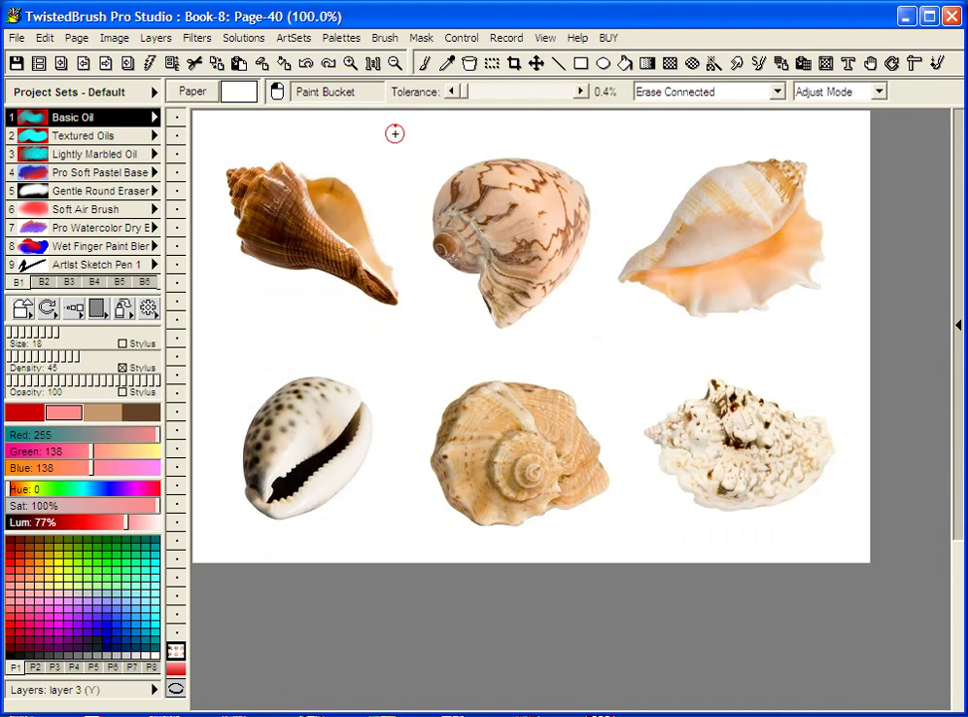
pyautogui.click(322, 138)
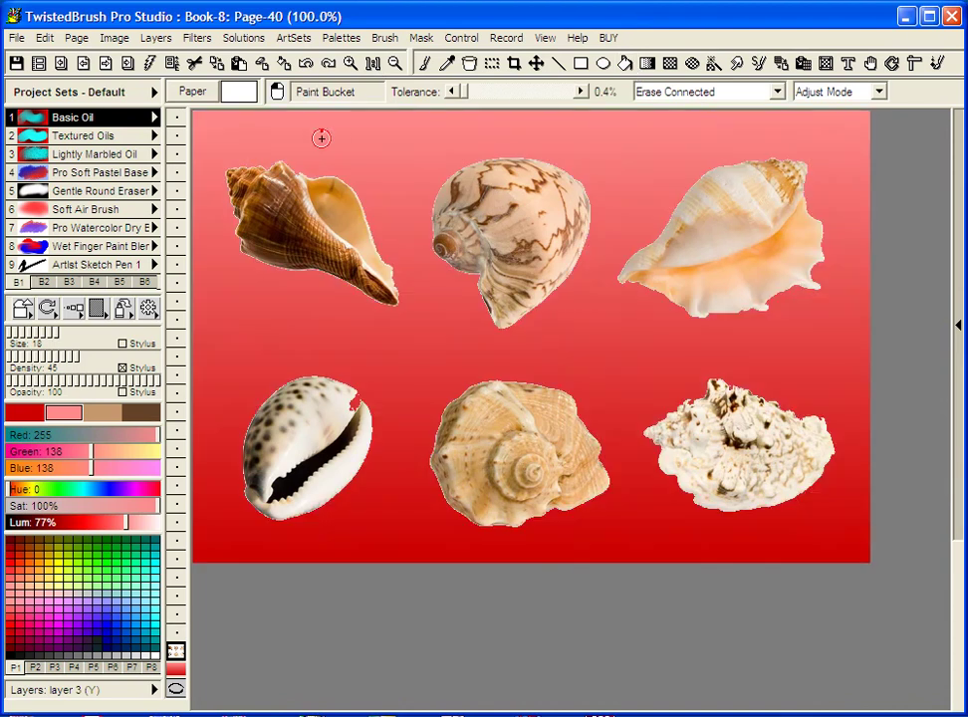
pyautogui.moveTo(321, 139)
pyautogui.mouseDown()
pyautogui.moveTo(362, 136)
pyautogui.moveTo(307, 140)
pyautogui.moveTo(333, 138)
pyautogui.mouseUp()
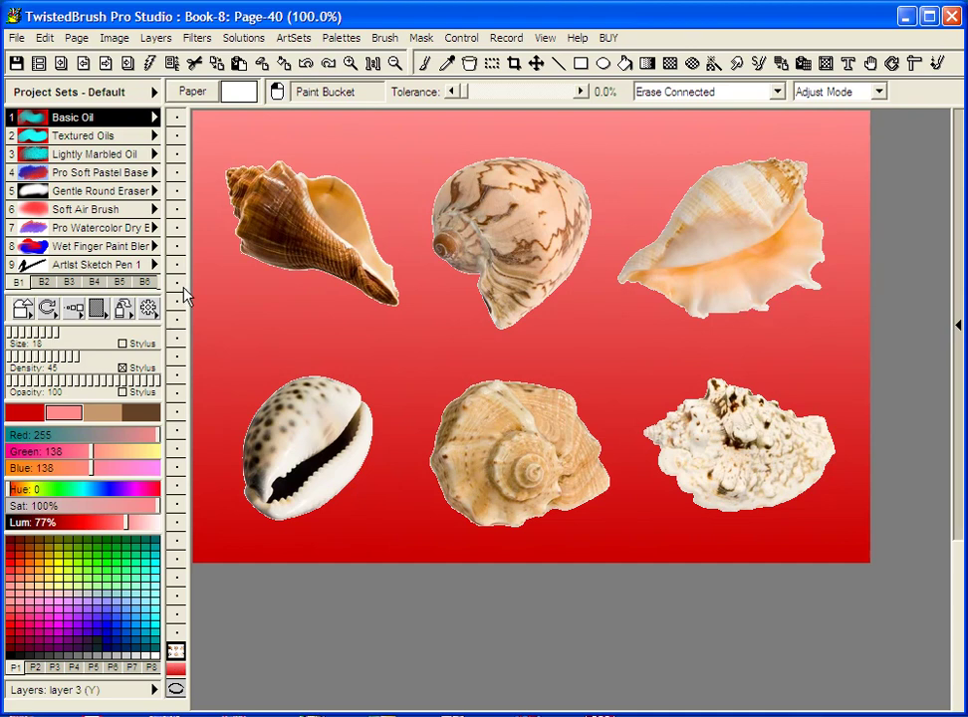
pyautogui.click(236, 63)
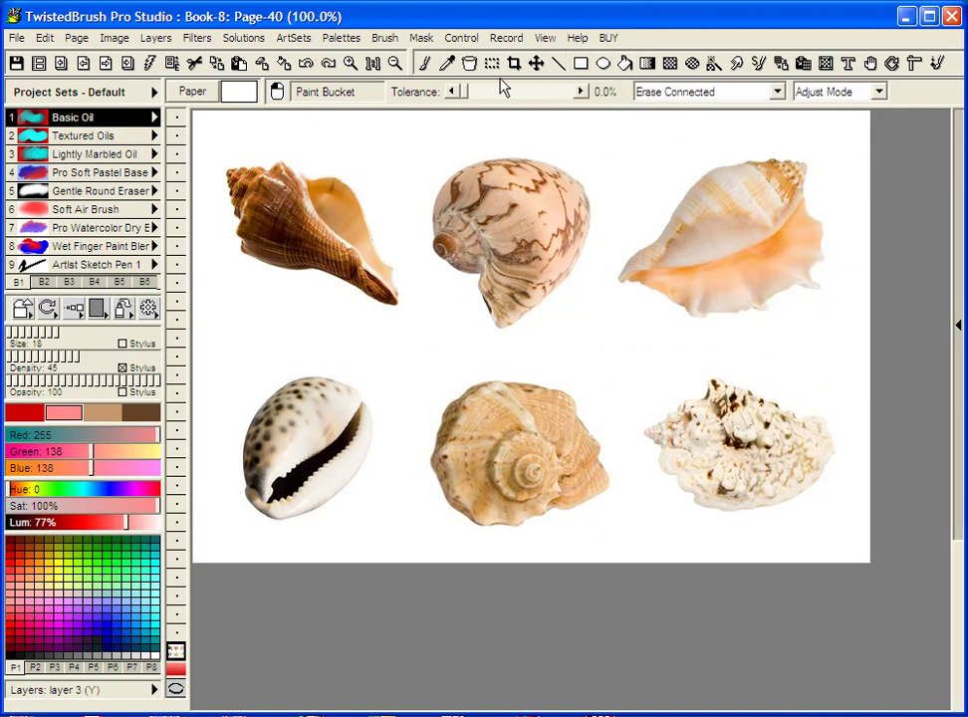
pyautogui.click(425, 62)
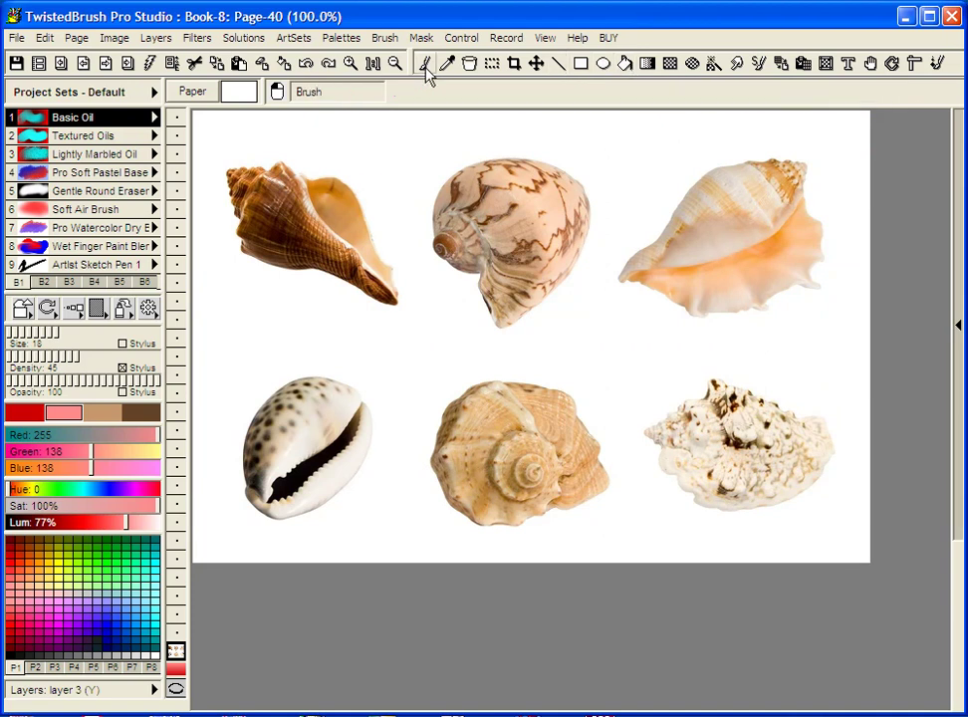
# Step: Preview Photo Anti Aliased Clips 01 background removal on the shells, then select Photo Non Anti Aliased Clips
pyautogui.click(237, 45)
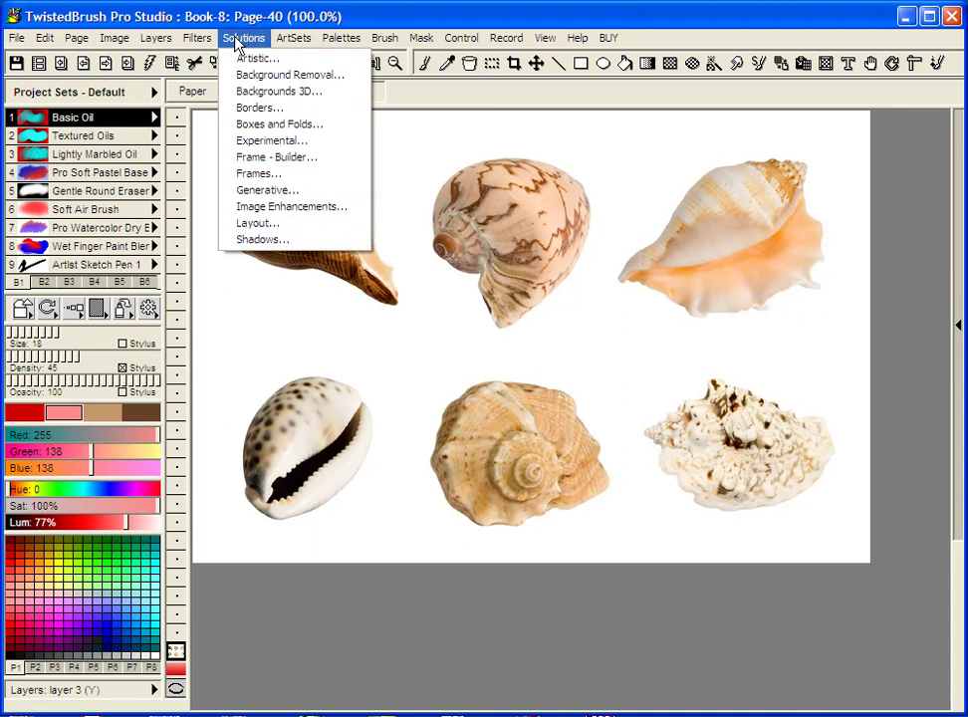
pyautogui.click(272, 86)
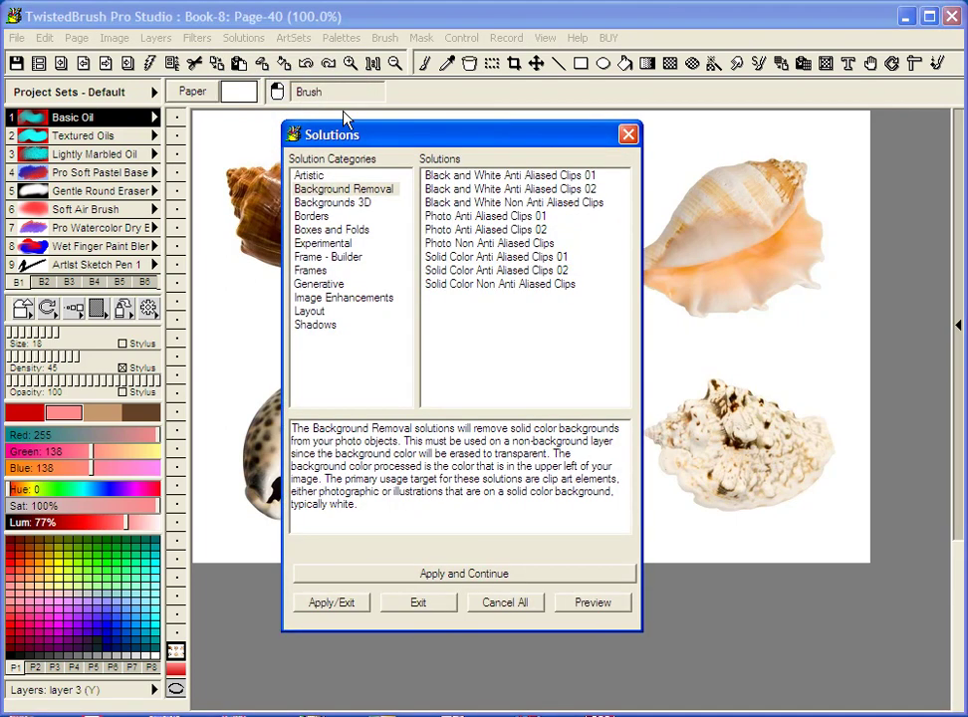
pyautogui.moveTo(456, 136); pyautogui.dragTo(727, 143)
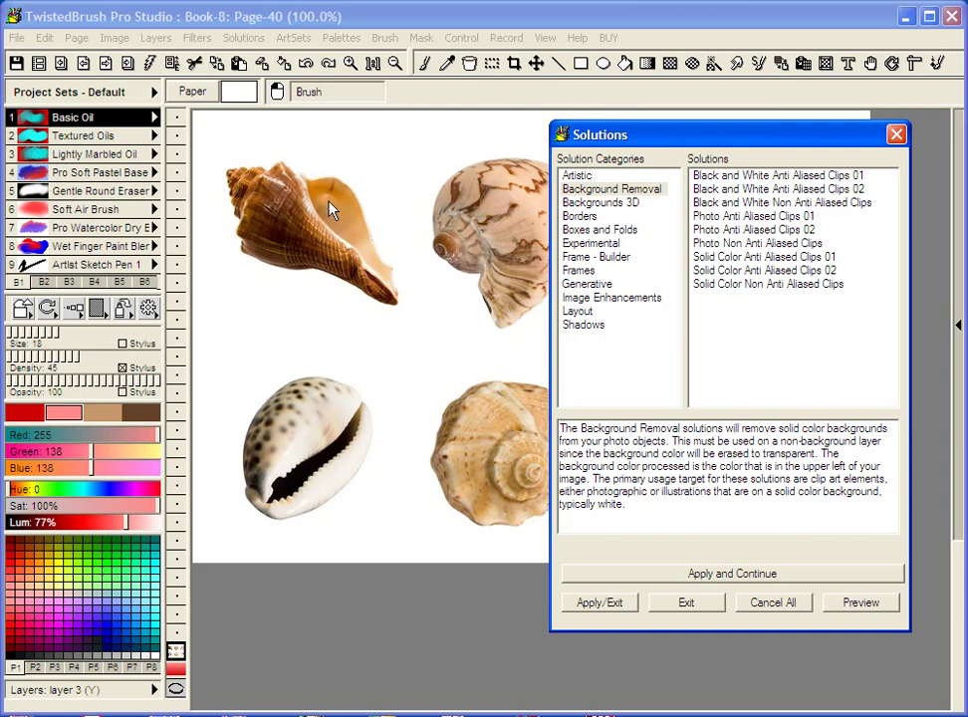
pyautogui.click(773, 218)
pyautogui.click(861, 603)
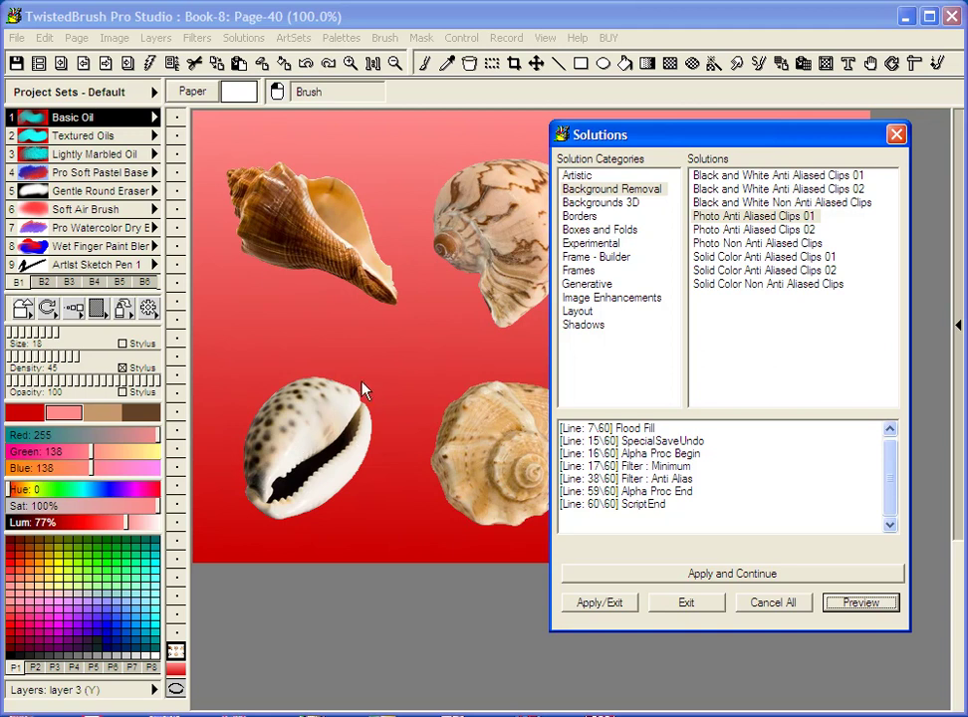
pyautogui.click(793, 245)
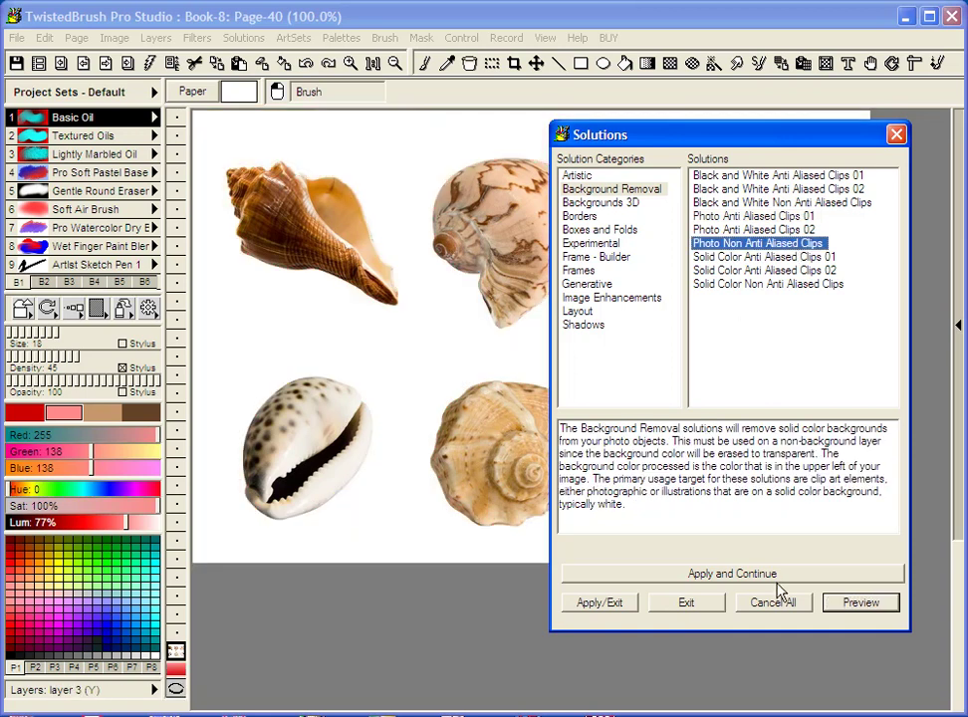
# Step: Preview Photo Non Anti Aliased Clips, then preview and apply Photo Anti Aliased Clips 02
pyautogui.click(849, 605)
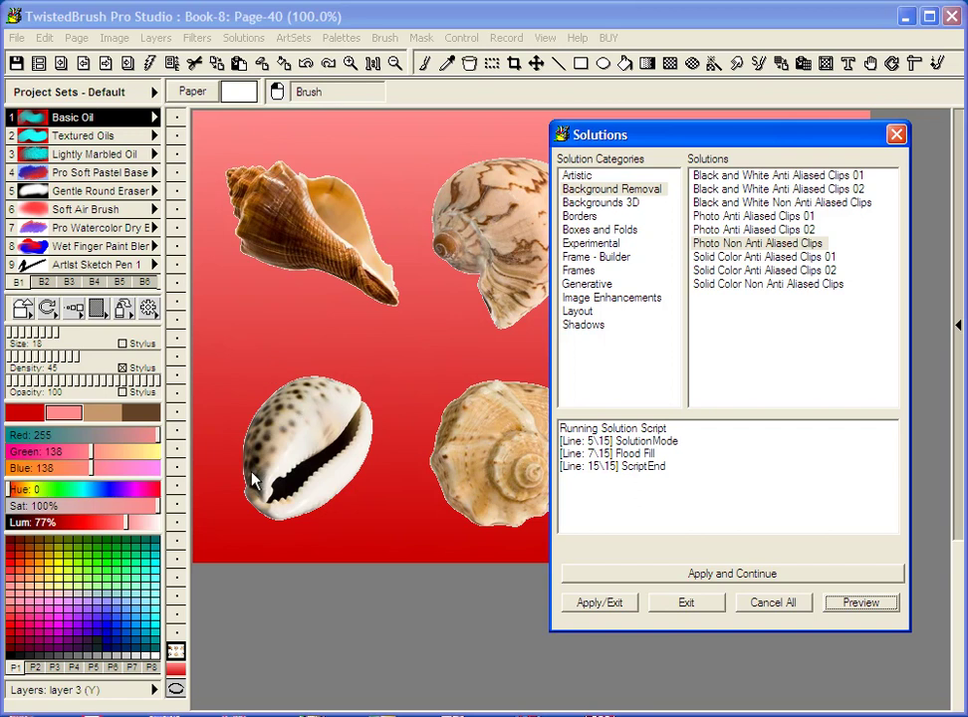
pyautogui.click(799, 230)
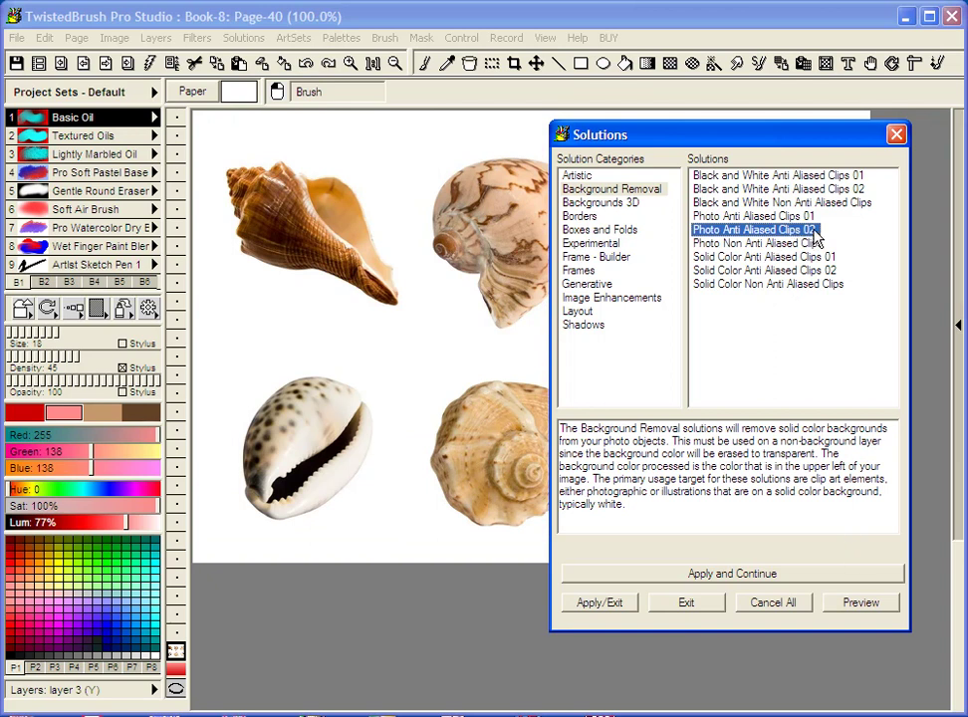
pyautogui.click(851, 605)
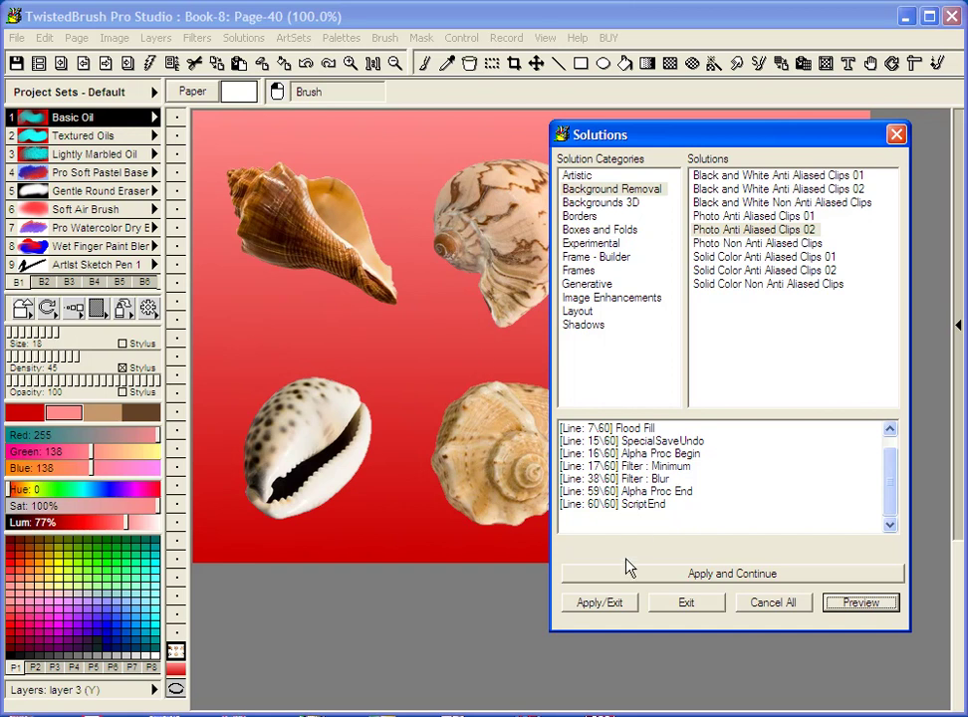
pyautogui.click(599, 602)
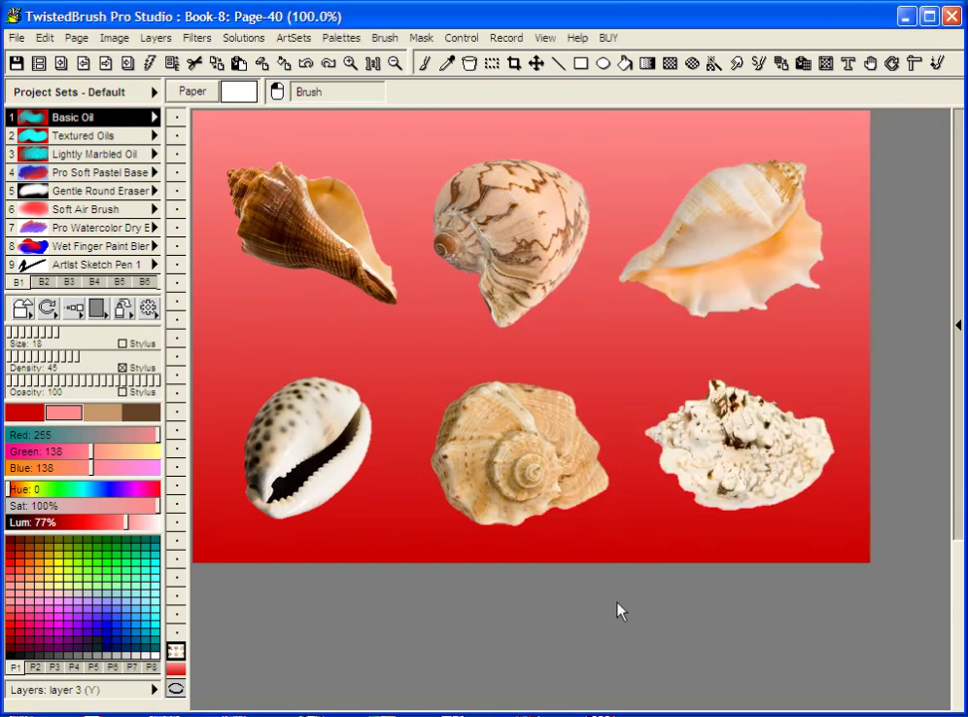
# Step: Copy the top-left conch and top-middle cone shell into slots 1 and 2 of Clips Bank 2
pyautogui.click(781, 66)
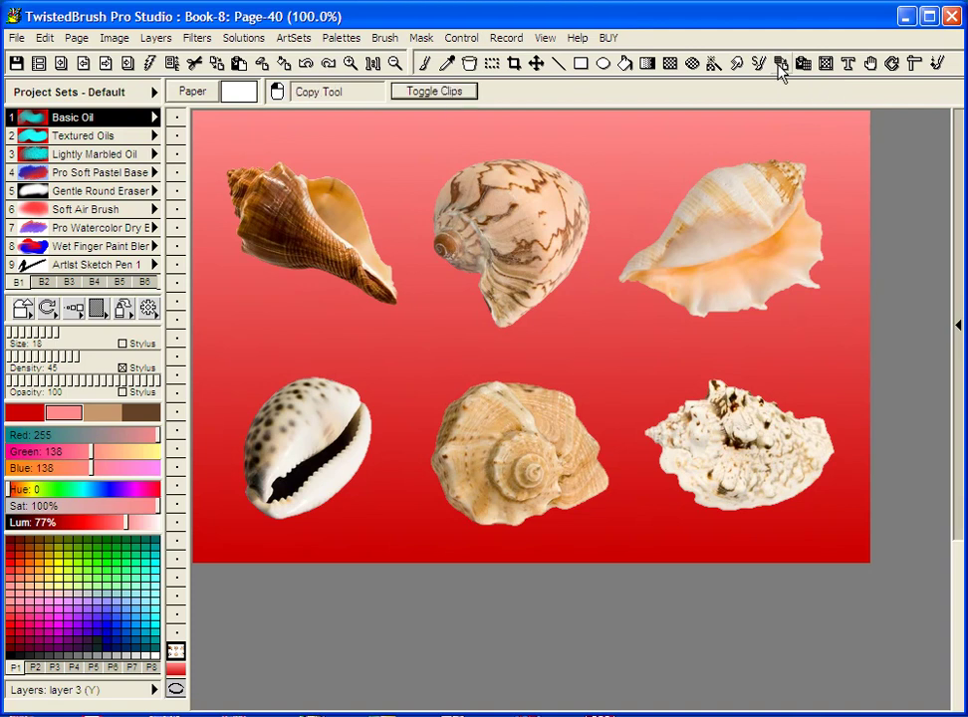
pyautogui.click(432, 91)
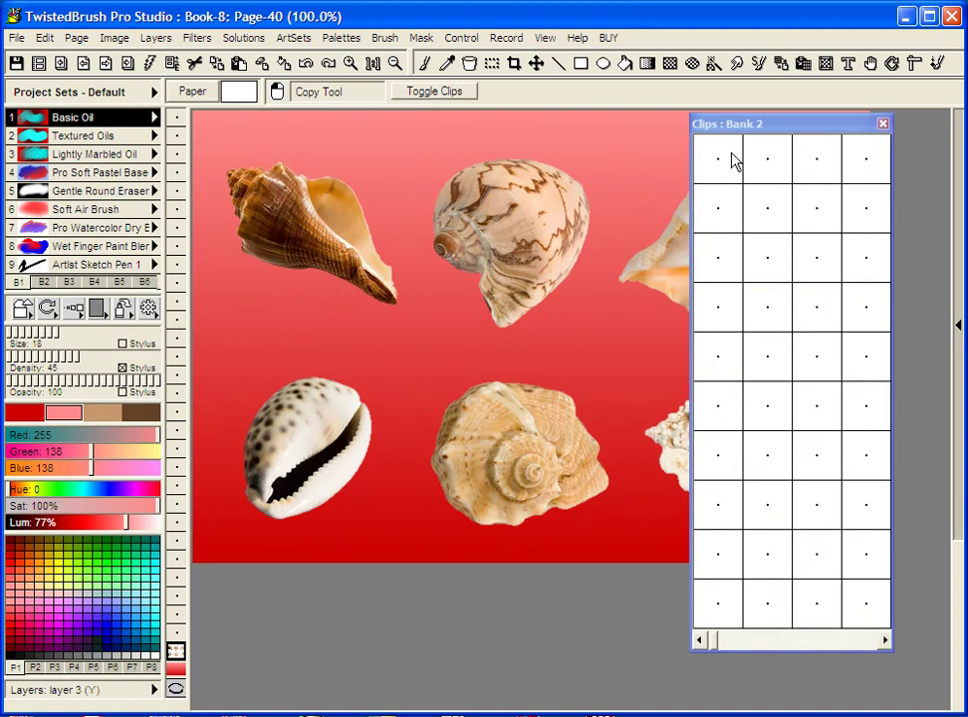
pyautogui.moveTo(210, 148); pyautogui.dragTo(411, 316)
pyautogui.click(720, 169)
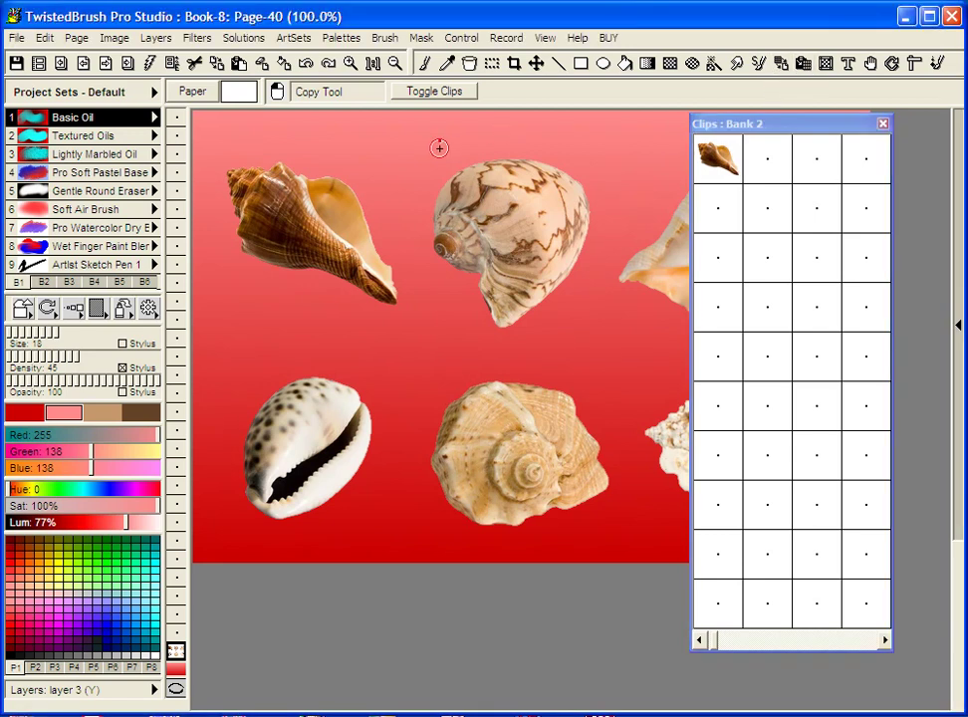
pyautogui.moveTo(410, 144); pyautogui.dragTo(597, 336)
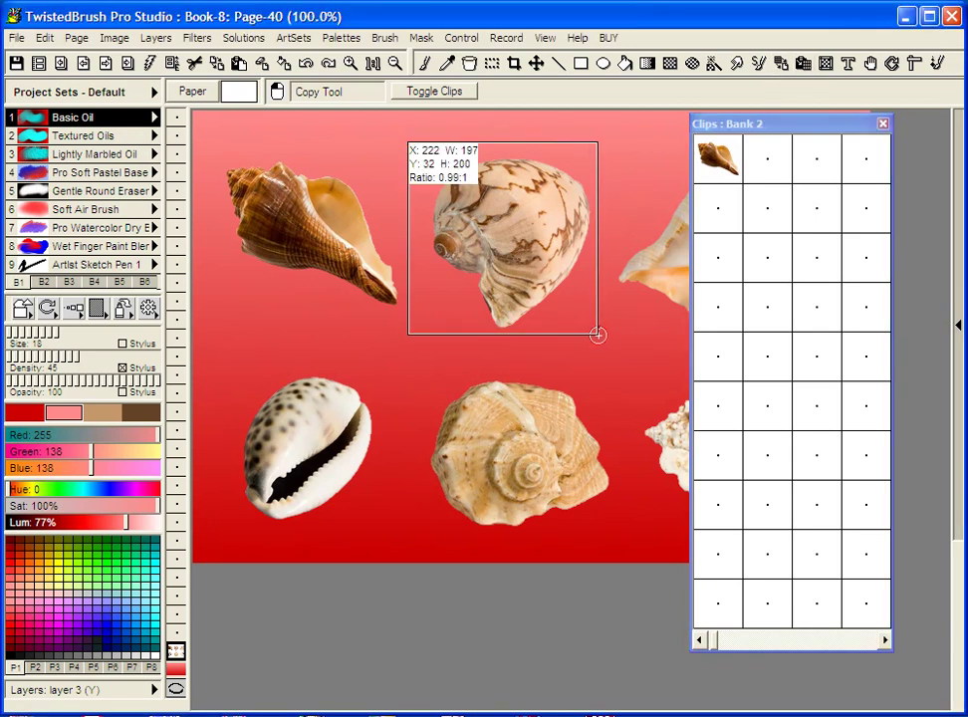
pyautogui.click(775, 164)
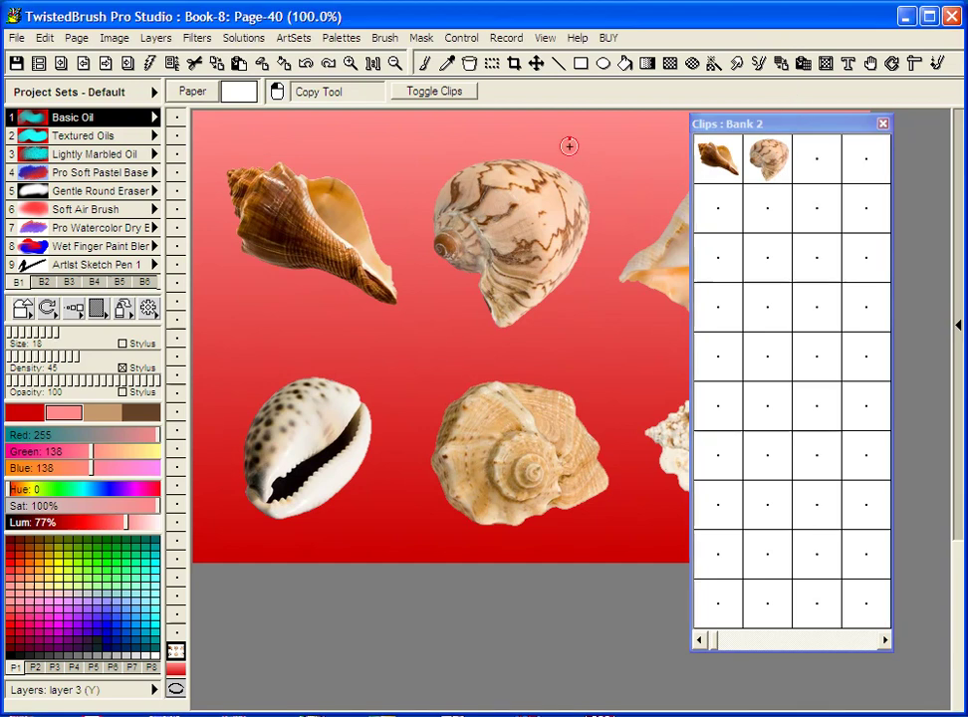
# Step: Stamp four copies of the conch shell clip across the shells
pyautogui.click(806, 68)
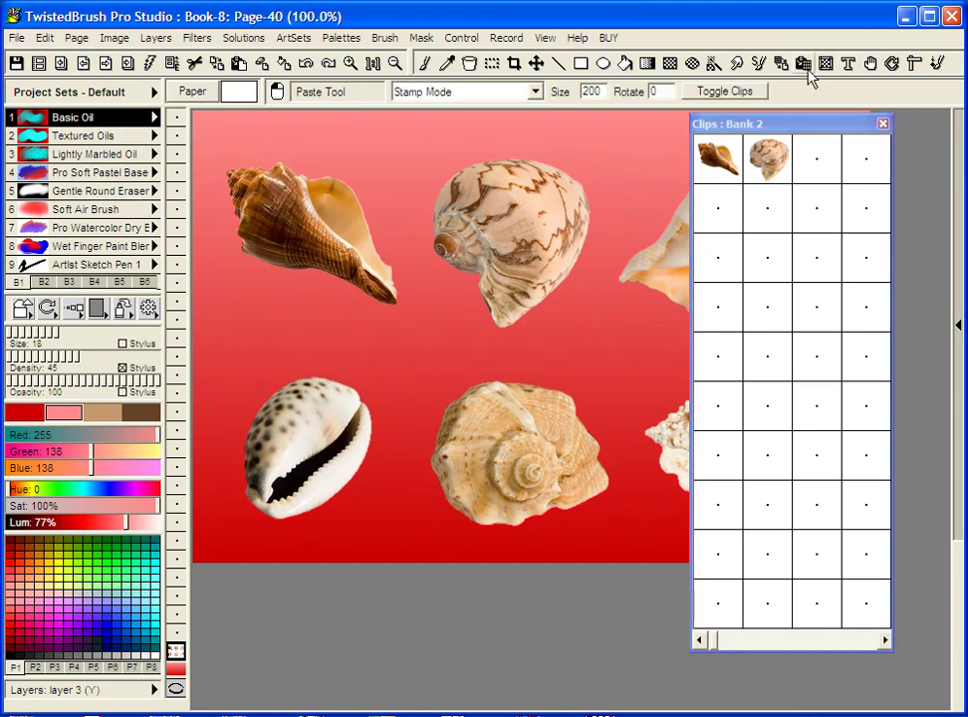
pyautogui.click(732, 167)
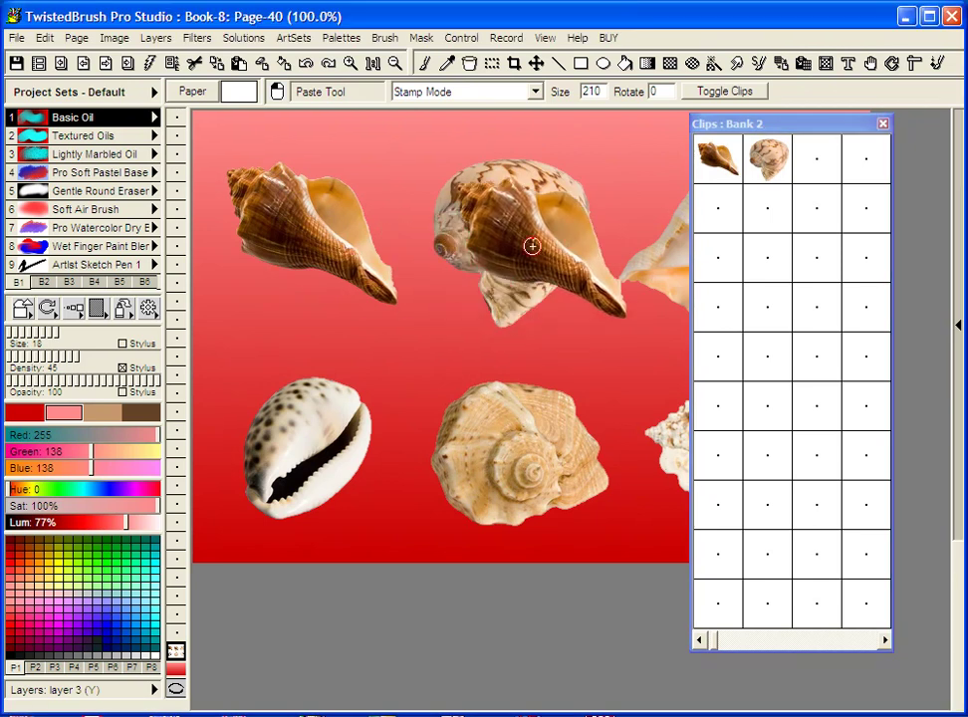
pyautogui.click(466, 360)
pyautogui.click(342, 390)
pyautogui.click(337, 292)
pyautogui.click(415, 239)
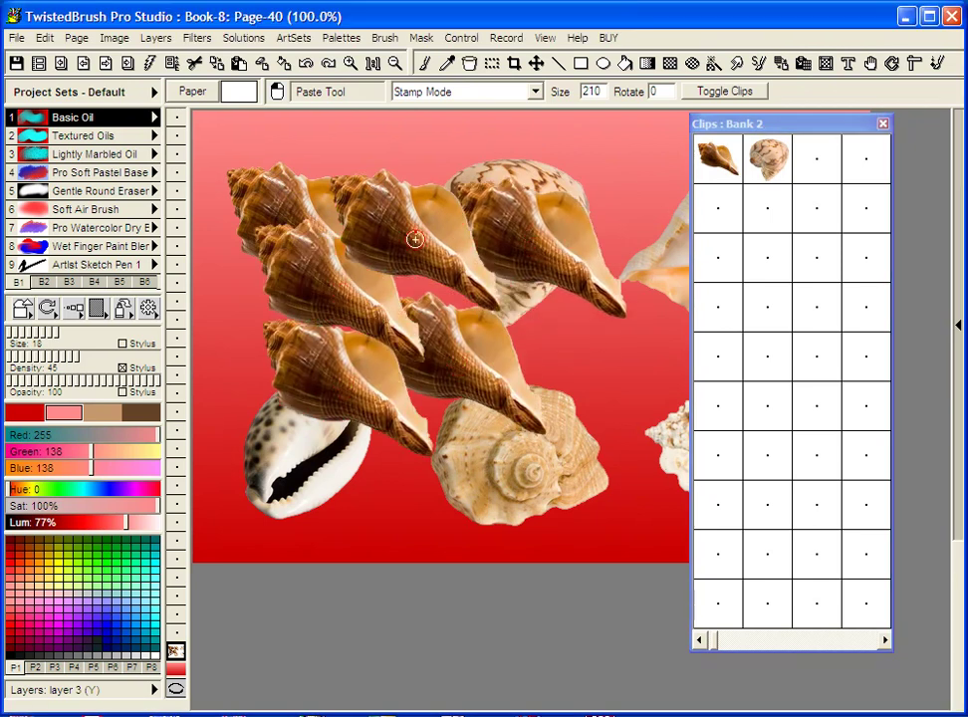
# Step: Stamp seven copies of the cone shell clip over and around the shells
pyautogui.click(762, 164)
pyautogui.click(558, 217)
pyautogui.click(492, 284)
pyautogui.click(511, 377)
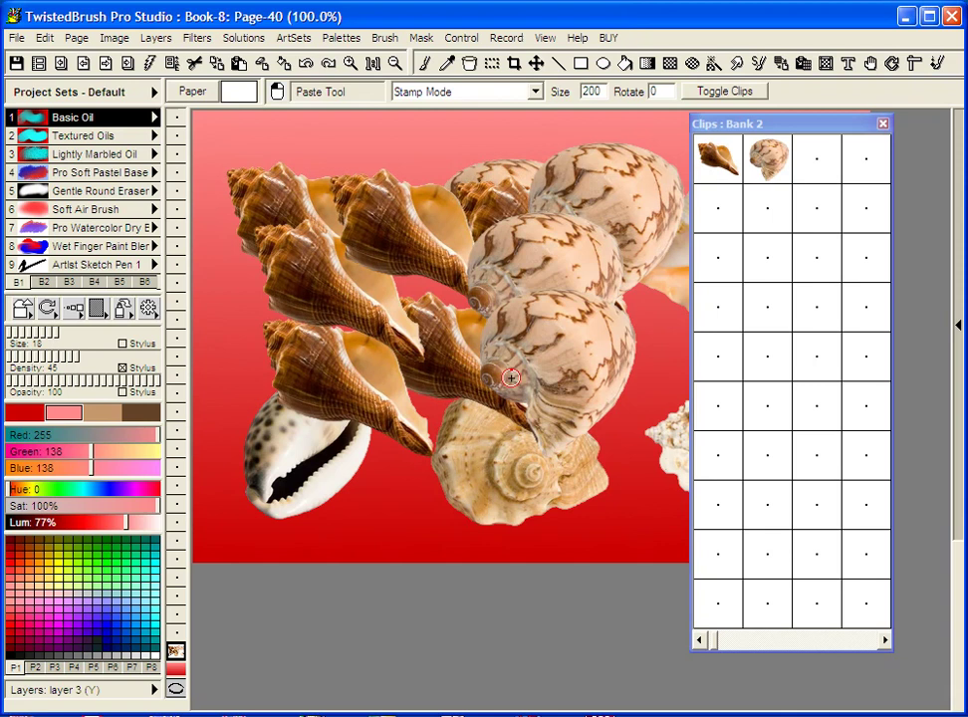
pyautogui.click(346, 347)
pyautogui.click(313, 275)
pyautogui.click(316, 245)
pyautogui.click(399, 218)
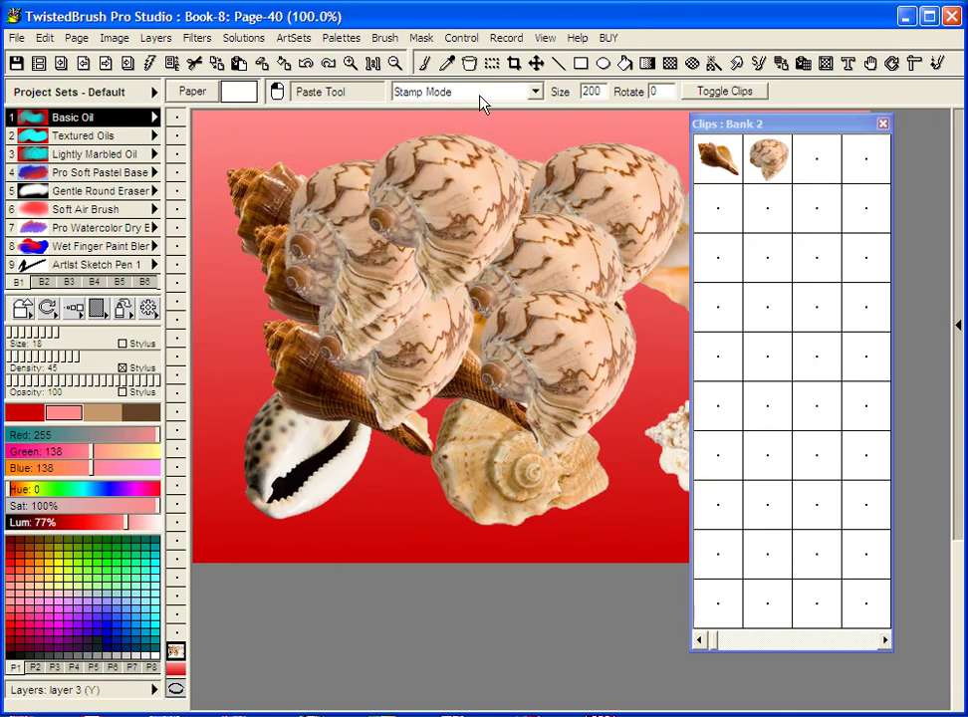
# Step: Switch pasting to Transform Mode and drag out a resized, rotated cone shell at the centre
pyautogui.click(536, 92)
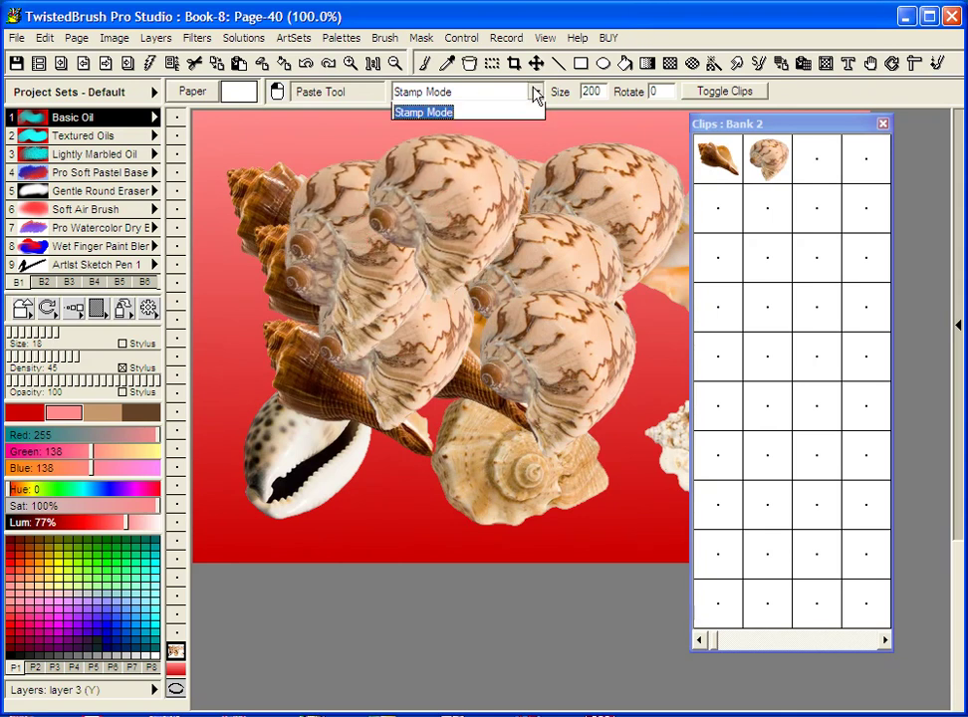
pyautogui.click(492, 114)
pyautogui.moveTo(488, 251); pyautogui.dragTo(461, 381)
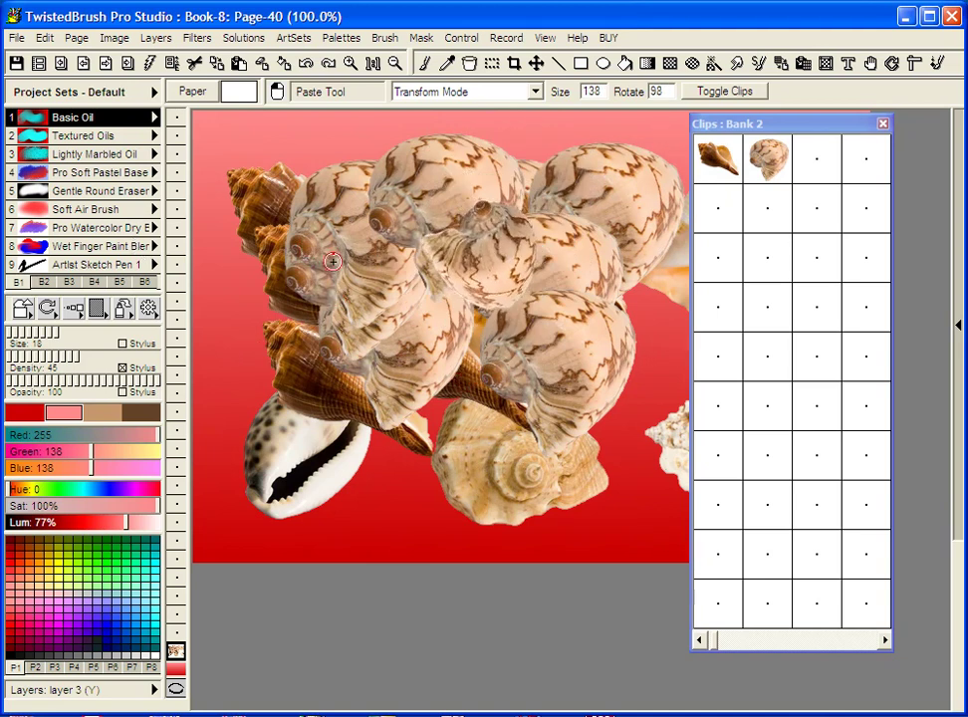
# Step: Go to Page-41, close the clip bank and return to the brush
pyautogui.press('pagedown')
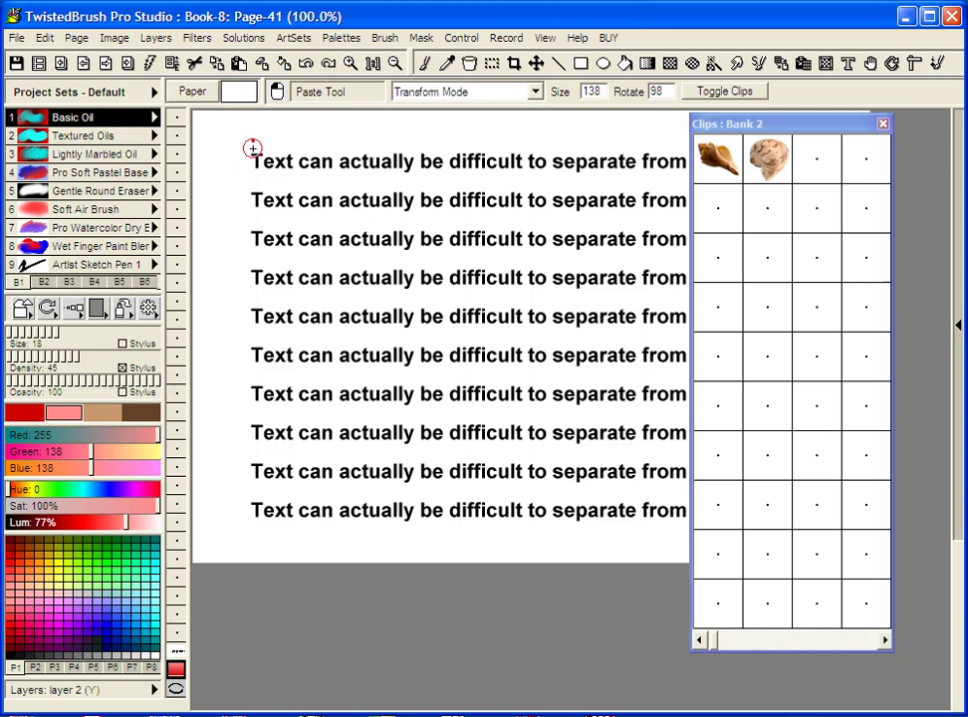
pyautogui.click(882, 124)
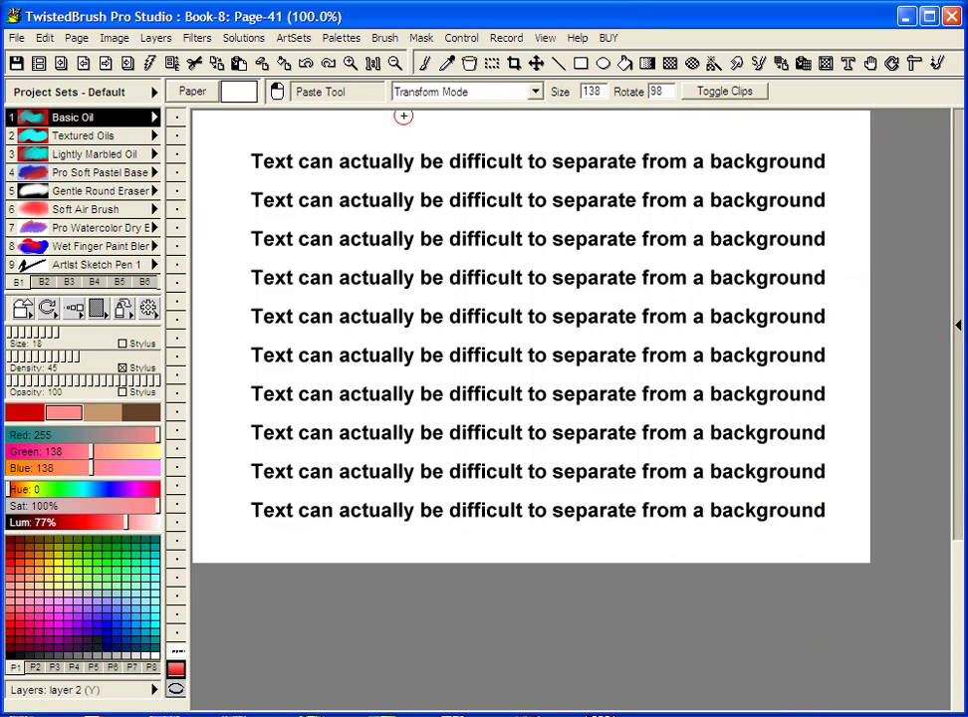
pyautogui.click(425, 64)
# Step: Preview Photo Anti Aliased Clips 01 background removal on the text, then exit without applying
pyautogui.click(245, 44)
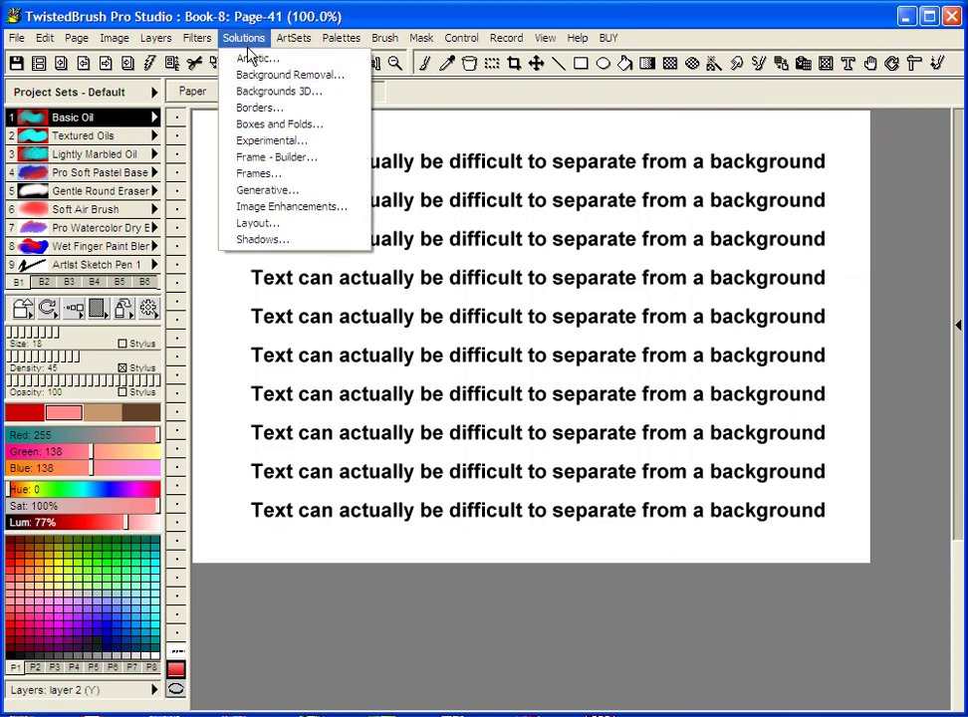
pyautogui.click(279, 78)
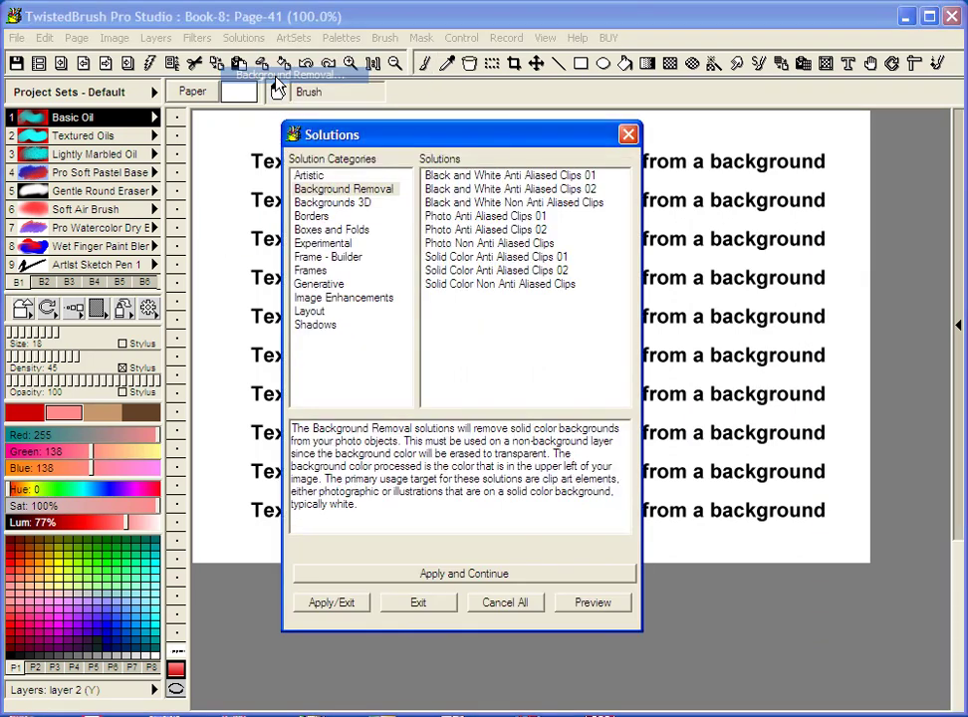
pyautogui.moveTo(380, 139); pyautogui.dragTo(667, 174)
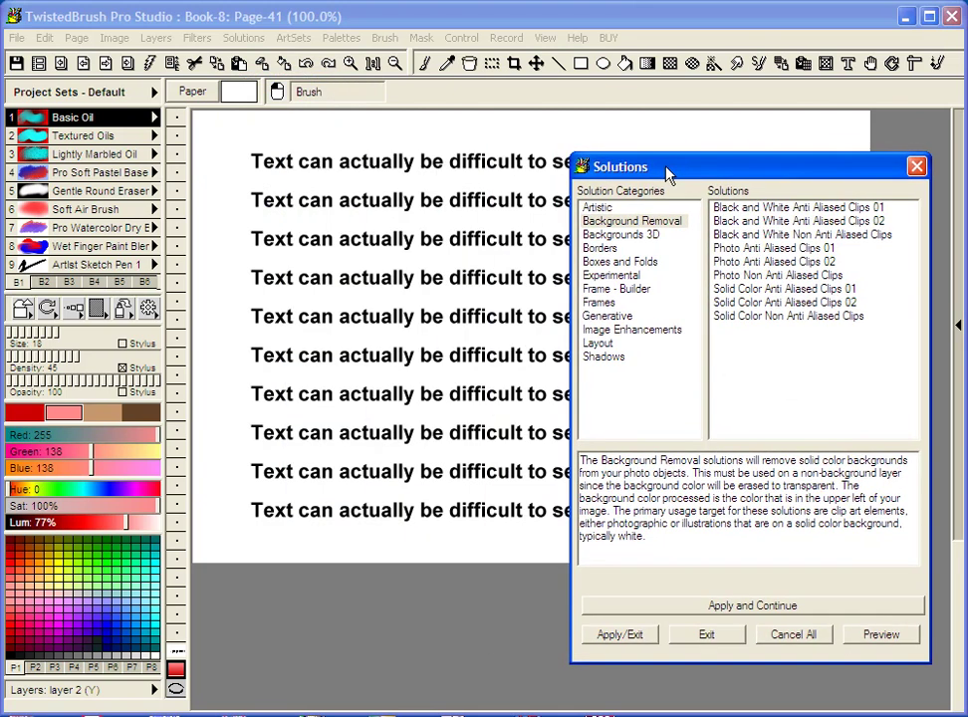
pyautogui.click(788, 250)
pyautogui.click(878, 630)
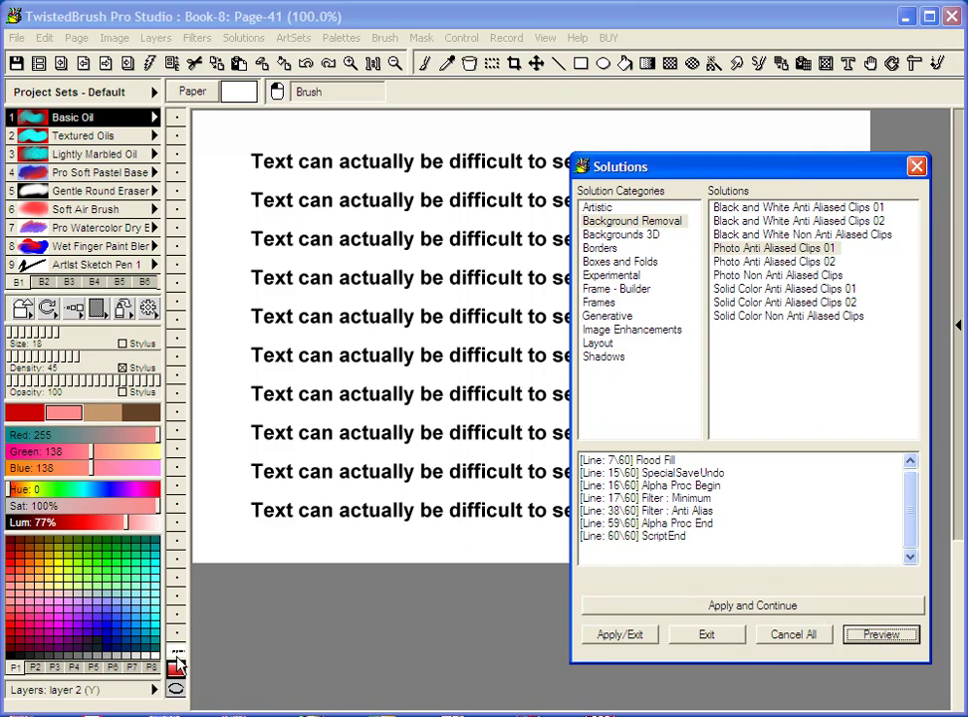
pyautogui.click(707, 635)
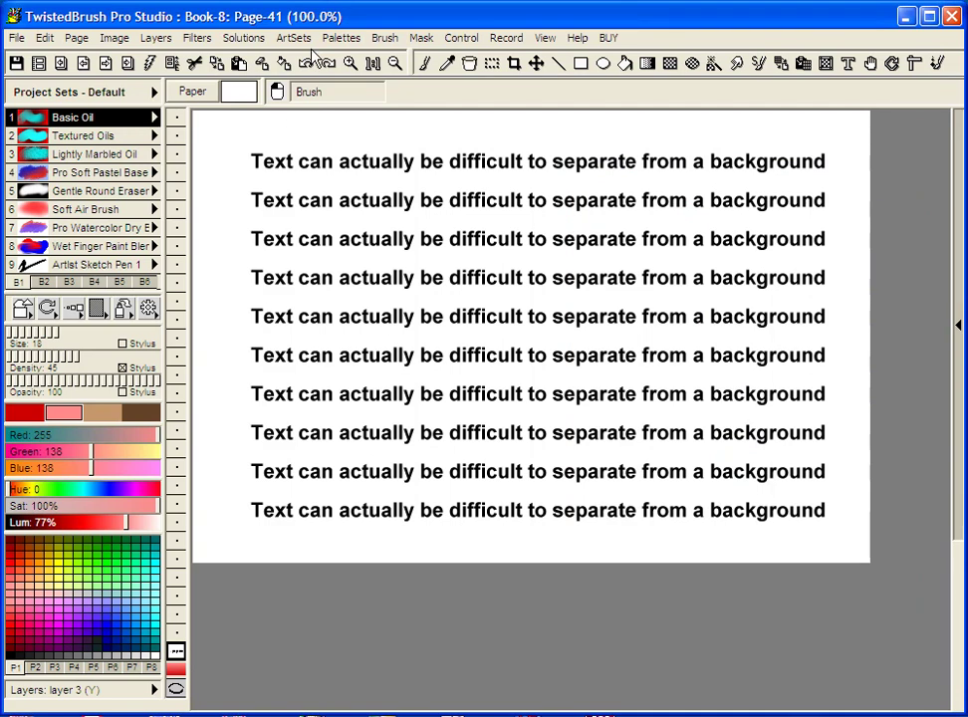
# Step: Preview Photo Anti Aliased Clips 01, then preview and apply Black and White Anti Aliased Clips 02 on the text
pyautogui.click(239, 40)
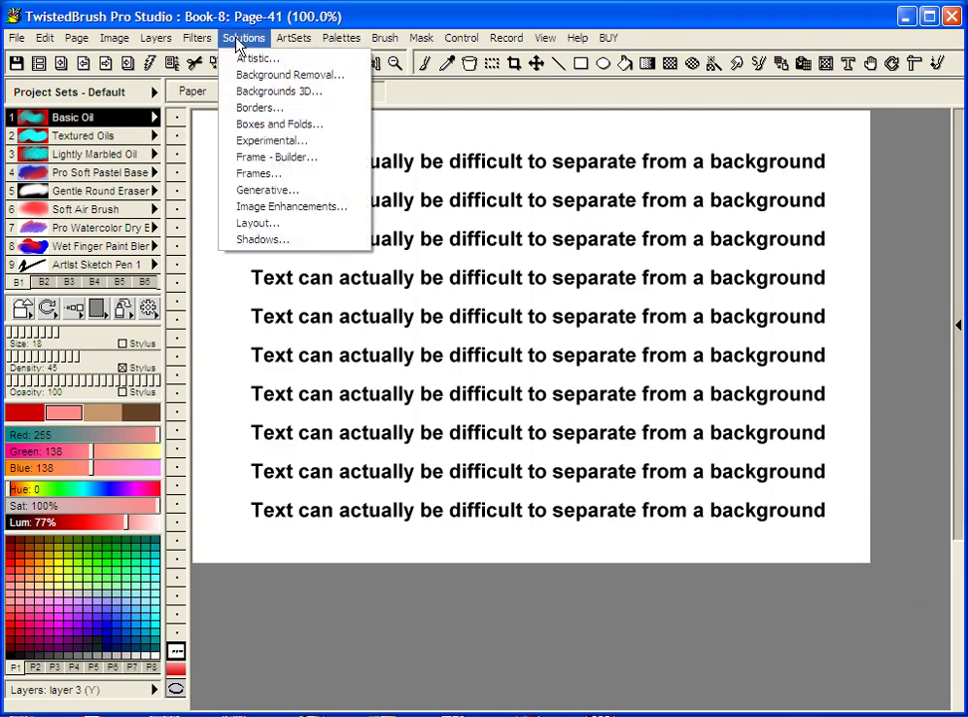
pyautogui.click(279, 74)
pyautogui.moveTo(537, 143); pyautogui.dragTo(842, 166)
pyautogui.click(796, 239)
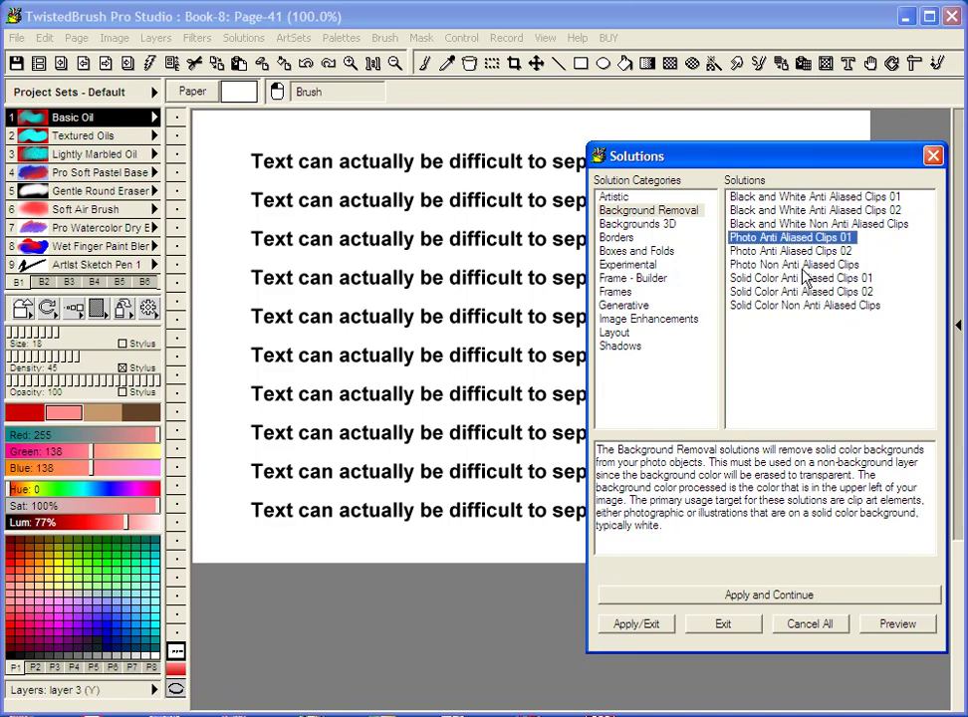
pyautogui.click(901, 624)
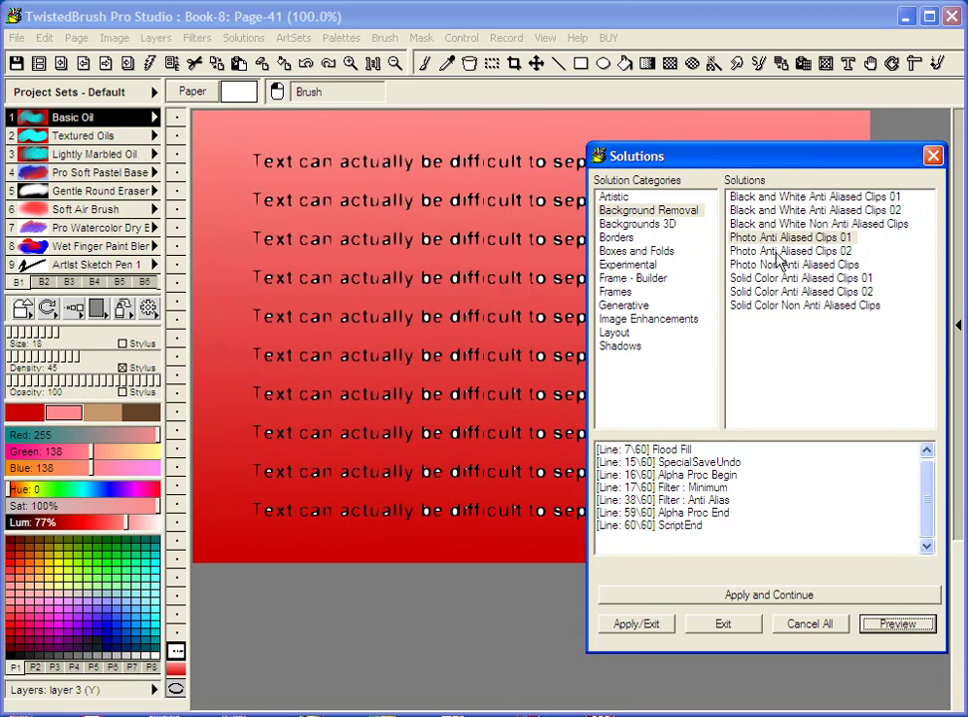
pyautogui.click(769, 209)
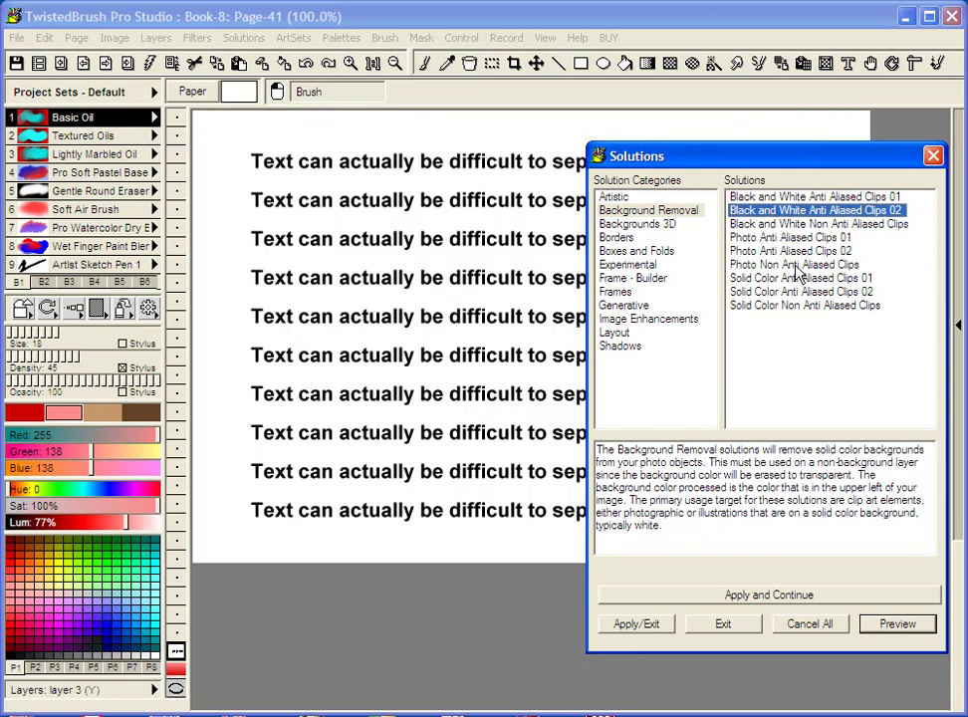
pyautogui.click(892, 627)
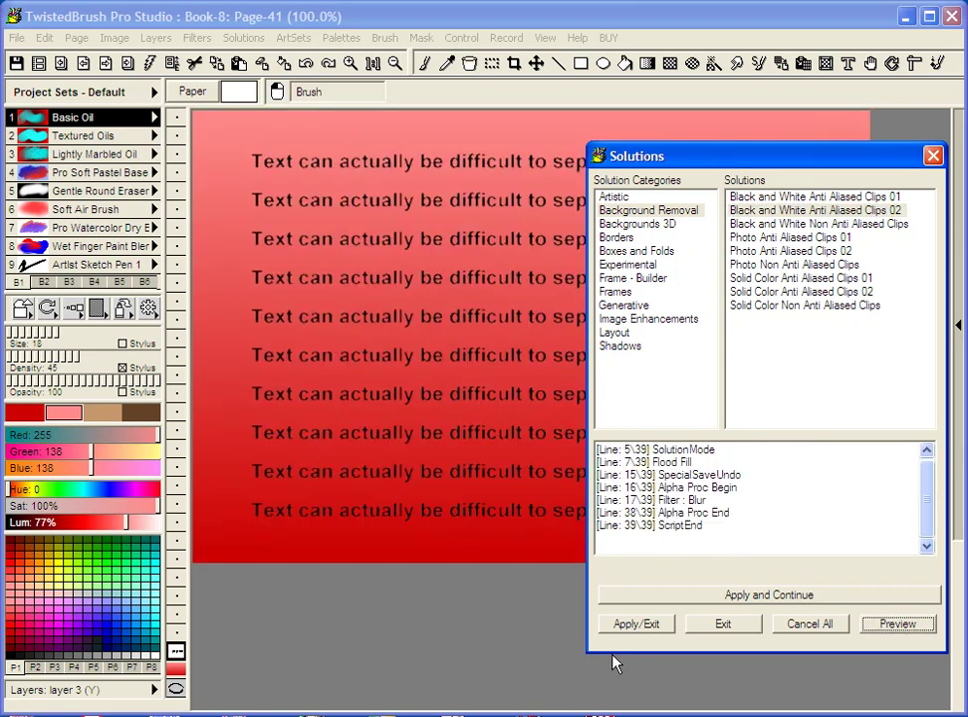
pyautogui.click(637, 624)
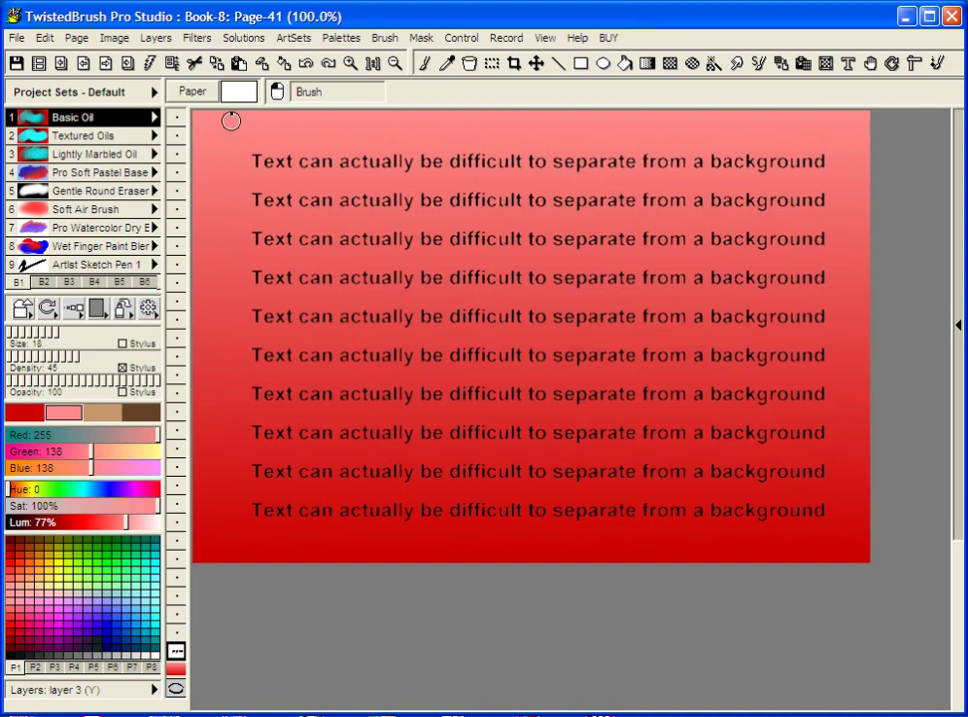
# Step: Undo the Black and White Anti Aliased Clips 02 removal on Page-41
pyautogui.click(304, 64)
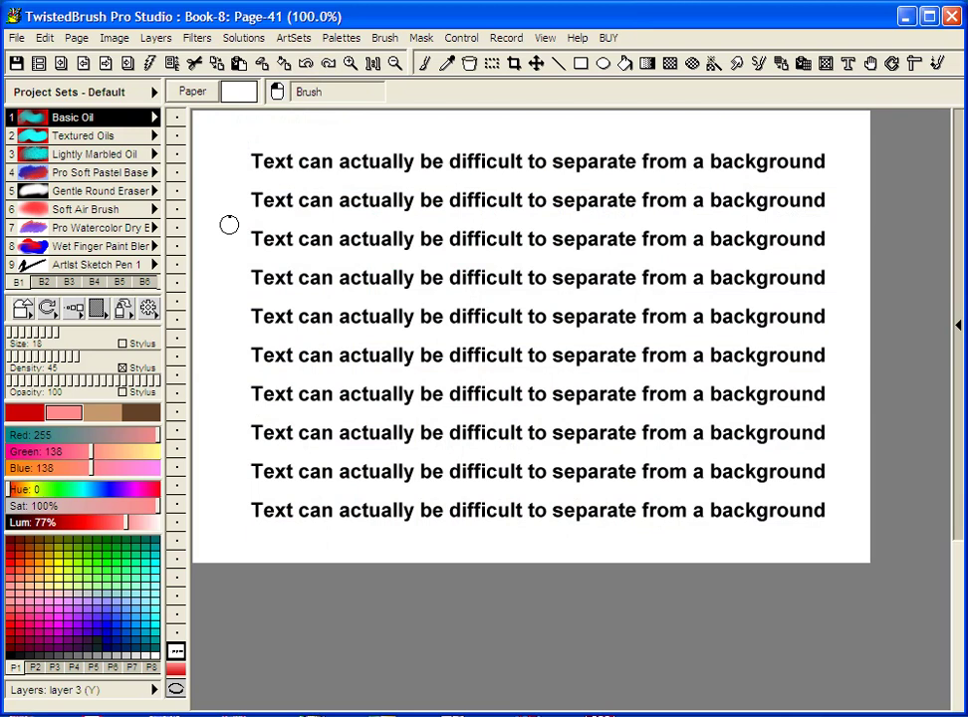